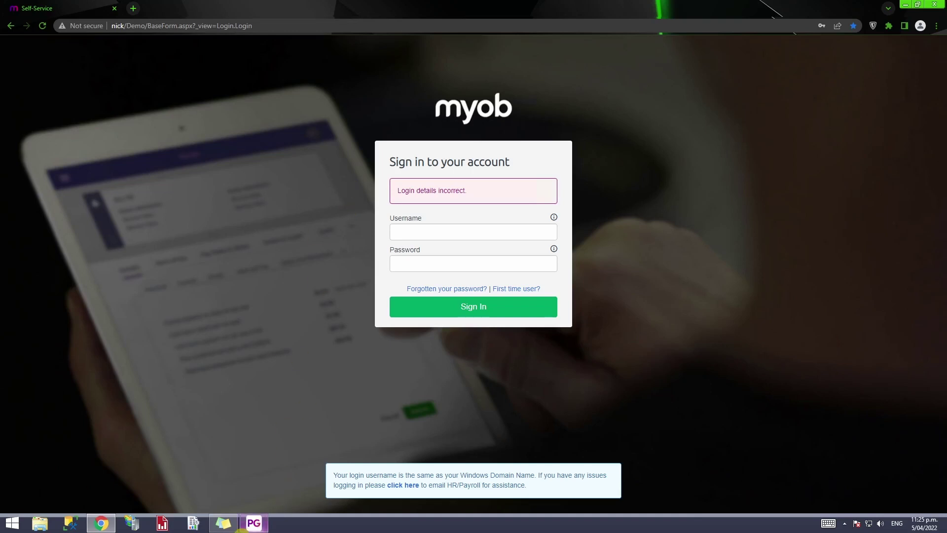
Step: Switch to MYOB PayGlobal and open the Dates page of the highlighted employee's record
{"action": "left_click", "coordinate": [253, 523]}
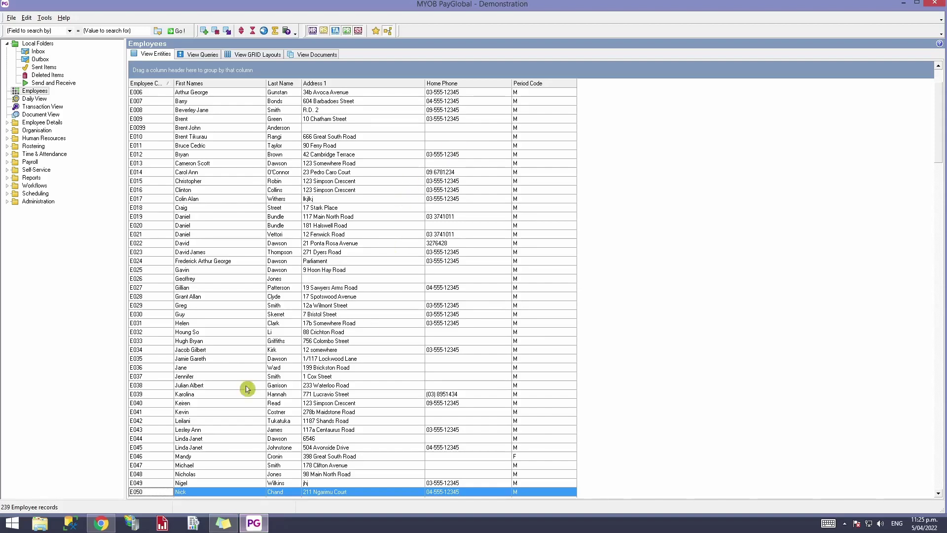
{"action": "double_click", "coordinate": [199, 493]}
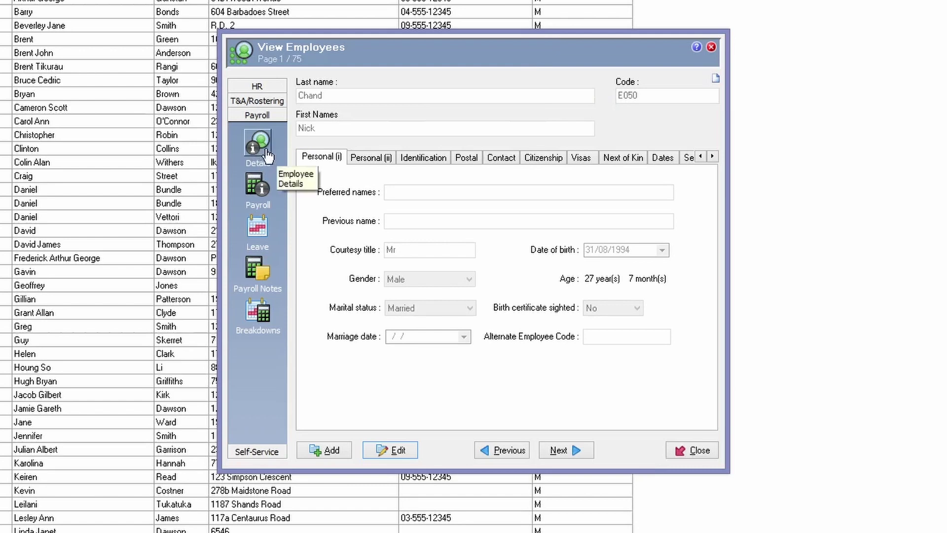
{"action": "left_click", "coordinate": [667, 158]}
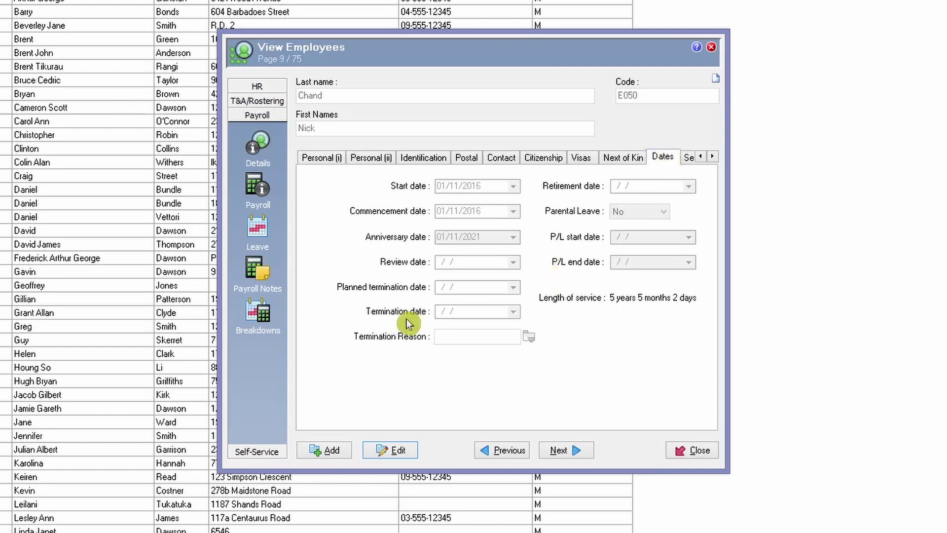
Step: Try 10/04/2022 as the employee's termination date and clear the field again
{"action": "left_click", "coordinate": [493, 314]}
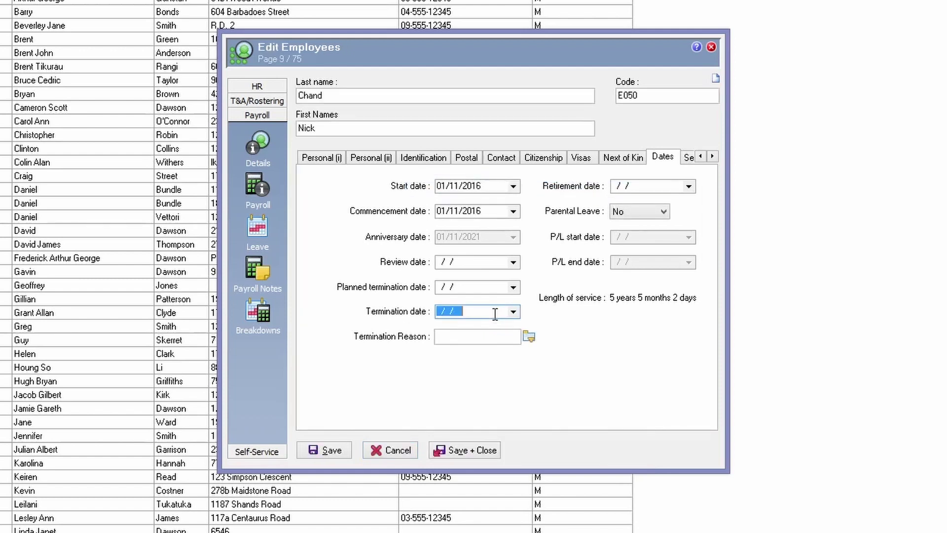
{"action": "type", "text": "10/04/2022"}
{"action": "left_click_drag", "start_coordinate": [446, 312], "coordinate": [427, 316]}
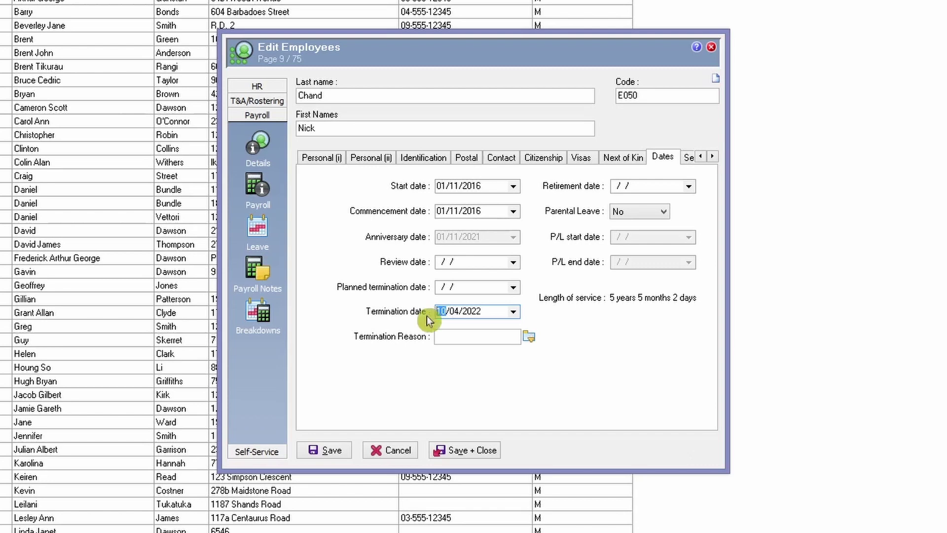
{"action": "left_click", "coordinate": [488, 312]}
{"action": "left_click", "coordinate": [382, 317]}
{"action": "key", "text": "Delete"}
Step: Try 10/04/2022 and 01/04/2022 as the planned termination date, and clear the field again
{"action": "left_click", "coordinate": [465, 287]}
{"action": "left_click_drag", "start_coordinate": [495, 287], "coordinate": [436, 287]}
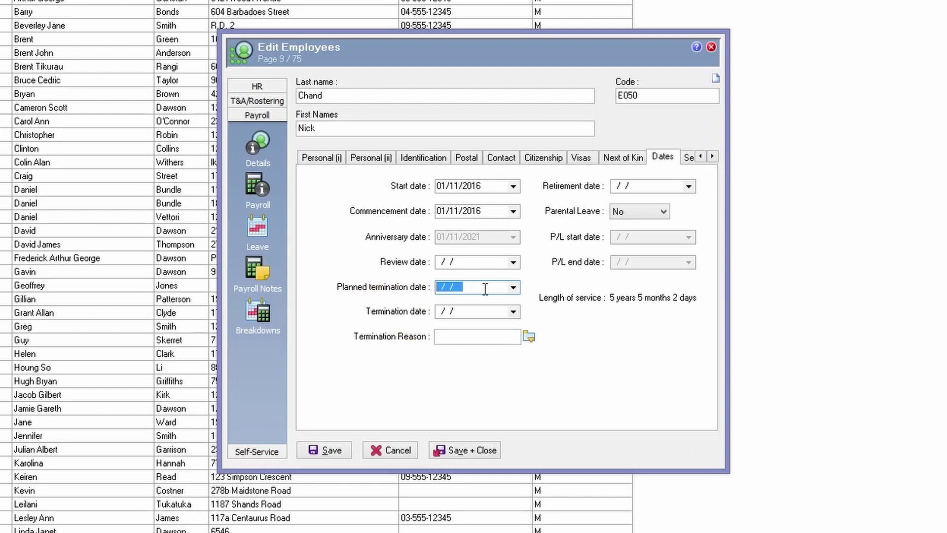
{"action": "type", "text": "10/04/2022"}
{"action": "double_click", "coordinate": [441, 286]}
{"action": "type", "text": "01"}
{"action": "double_click", "coordinate": [499, 286]}
{"action": "left_click", "coordinate": [496, 286]}
{"action": "left_click_drag", "start_coordinate": [496, 286], "coordinate": [414, 291]}
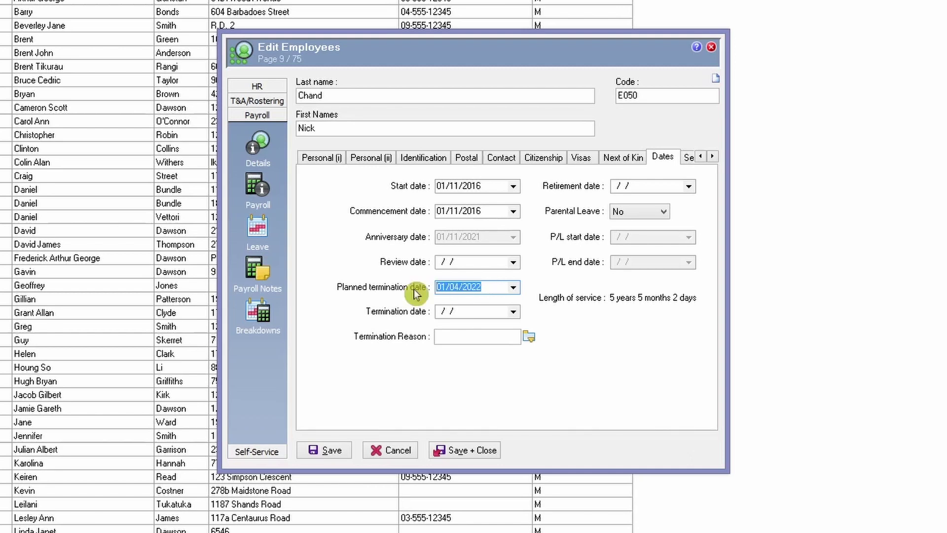
{"action": "key", "text": "Delete"}
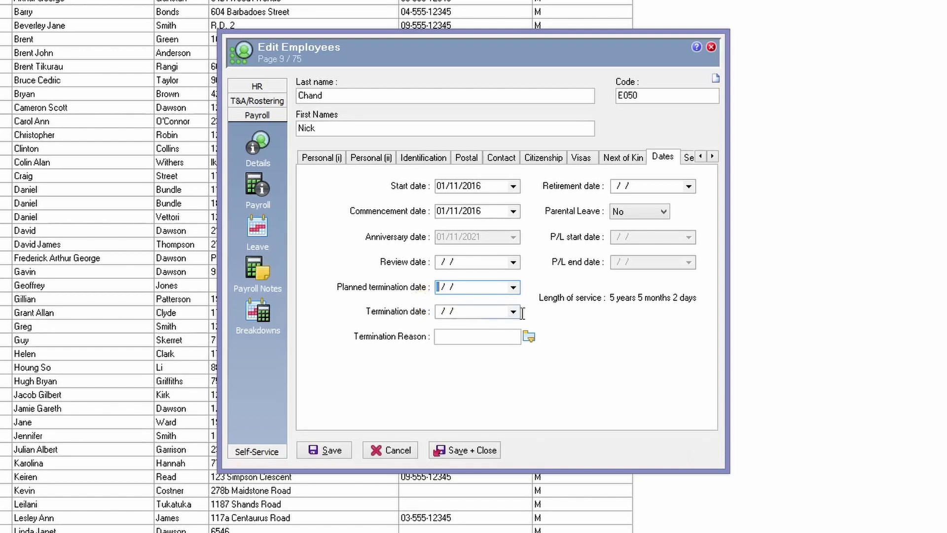
Step: Try setting Self-Service enabled to No, restore it to Yes, and recheck the employee's Dates and Self-Service pages
{"action": "left_click", "coordinate": [714, 157]}
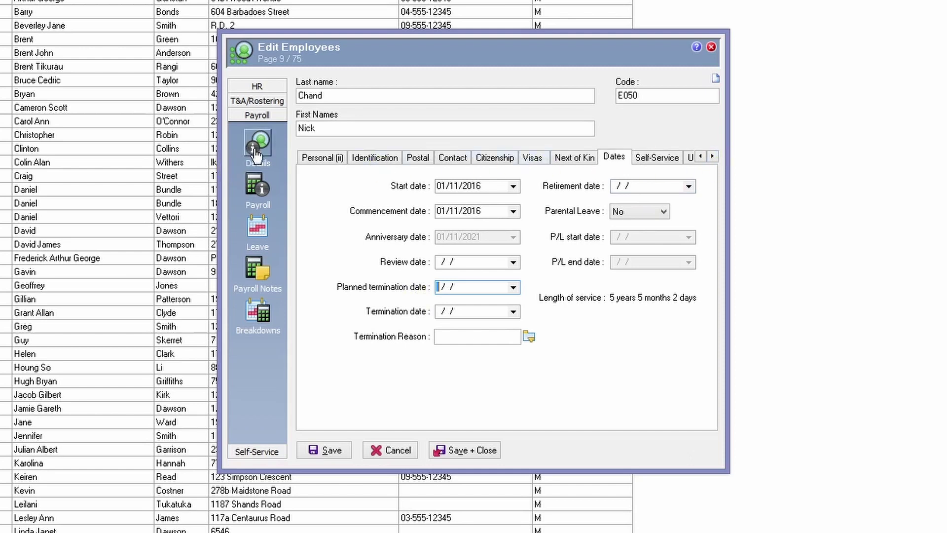
{"action": "left_click", "coordinate": [657, 163]}
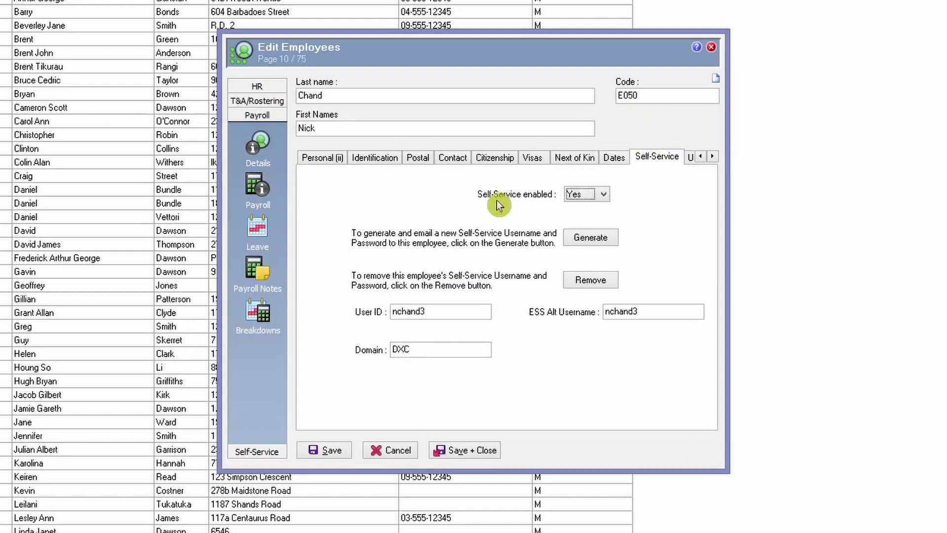
{"action": "left_click", "coordinate": [581, 198]}
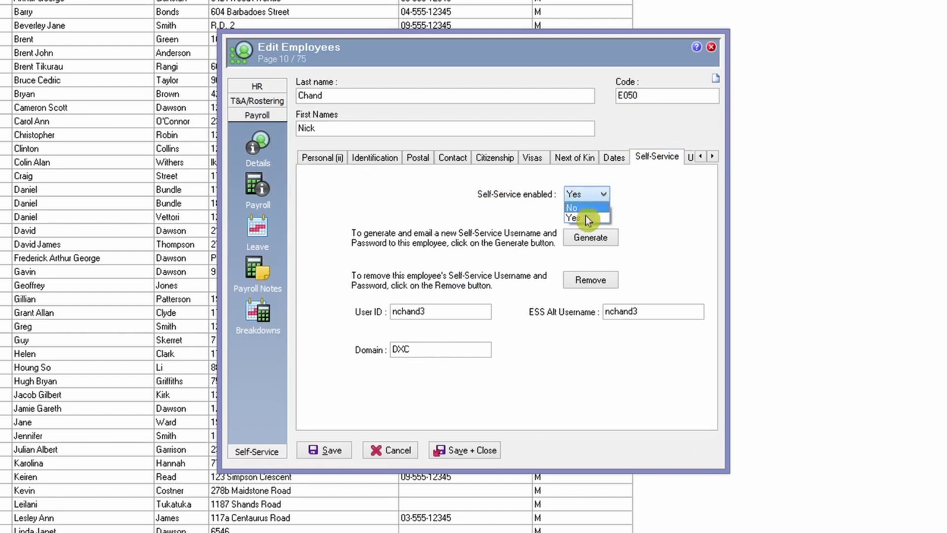
{"action": "left_click", "coordinate": [585, 217]}
{"action": "key", "text": "Up"}
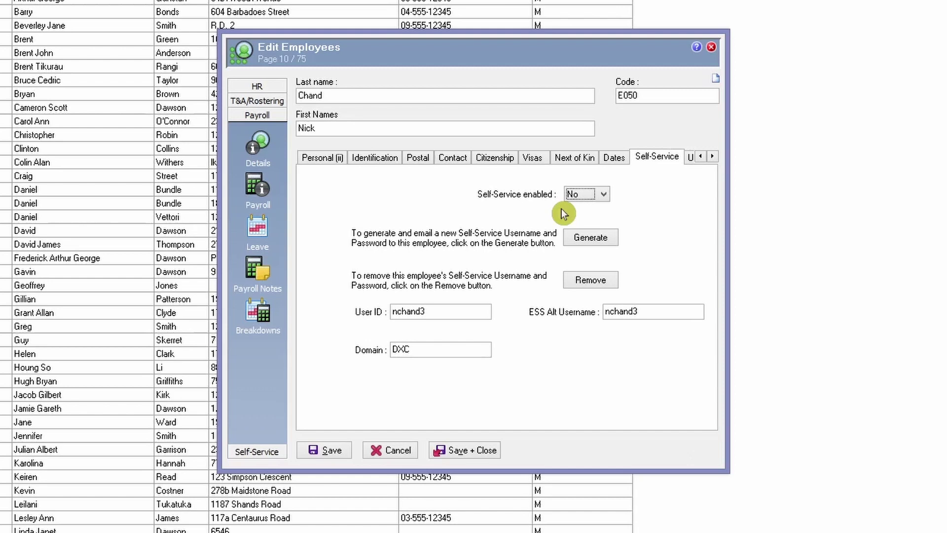
{"action": "left_click", "coordinate": [595, 217]}
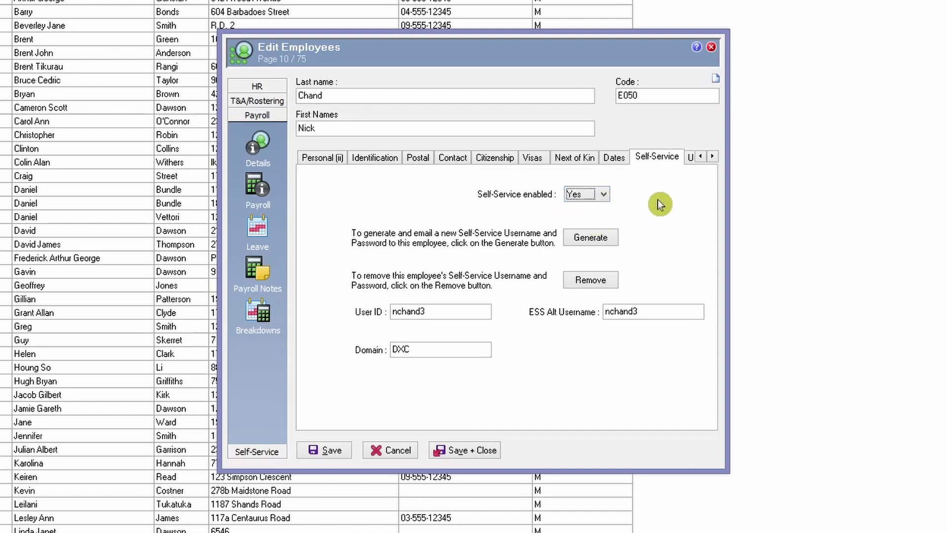
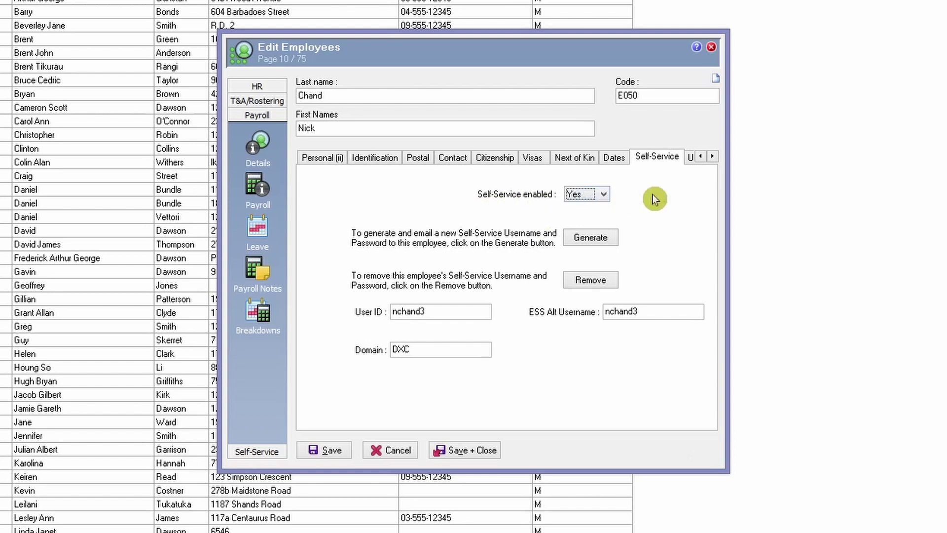
{"action": "left_click", "coordinate": [612, 158]}
{"action": "left_click", "coordinate": [654, 158]}
Step: Open the employee's Chief Executive Officer appointment from the HR section for editing
{"action": "left_click", "coordinate": [265, 86]}
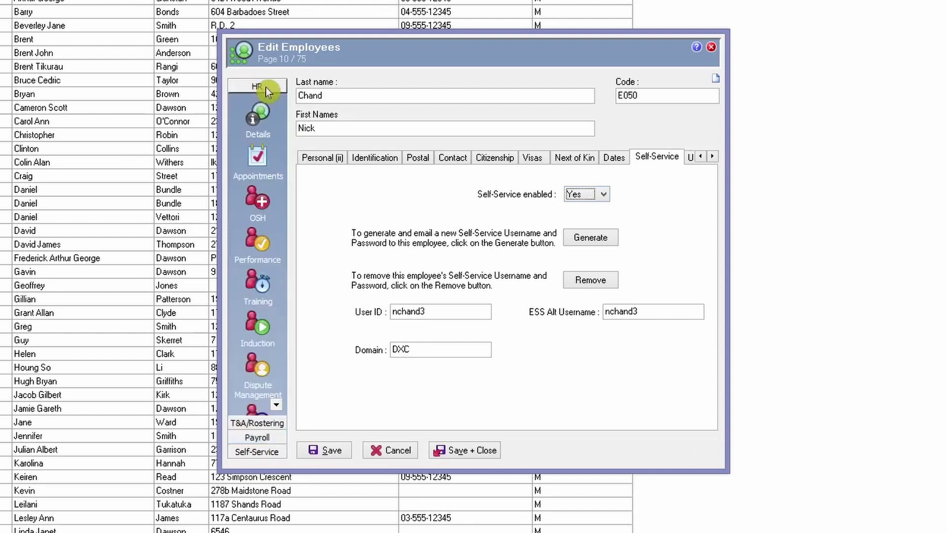
{"action": "left_click", "coordinate": [257, 157]}
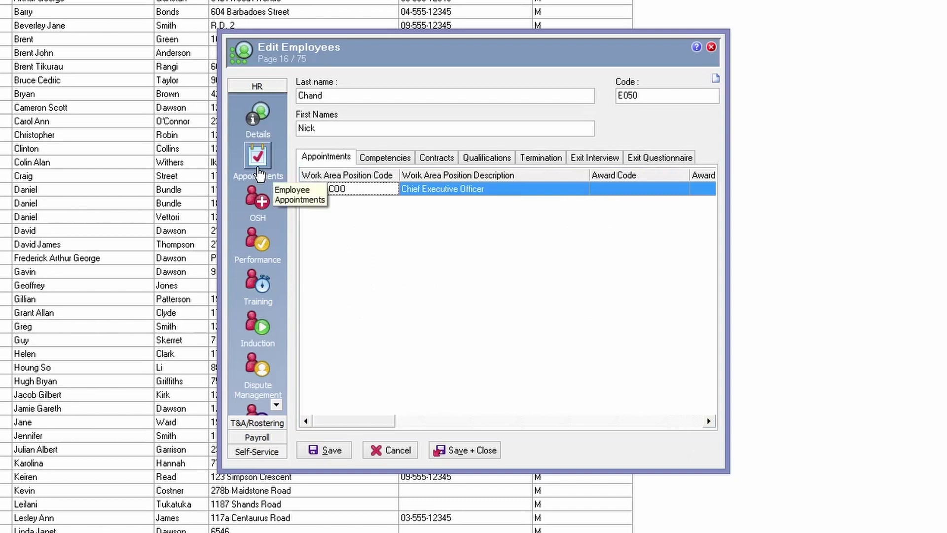
{"action": "double_click", "coordinate": [372, 190]}
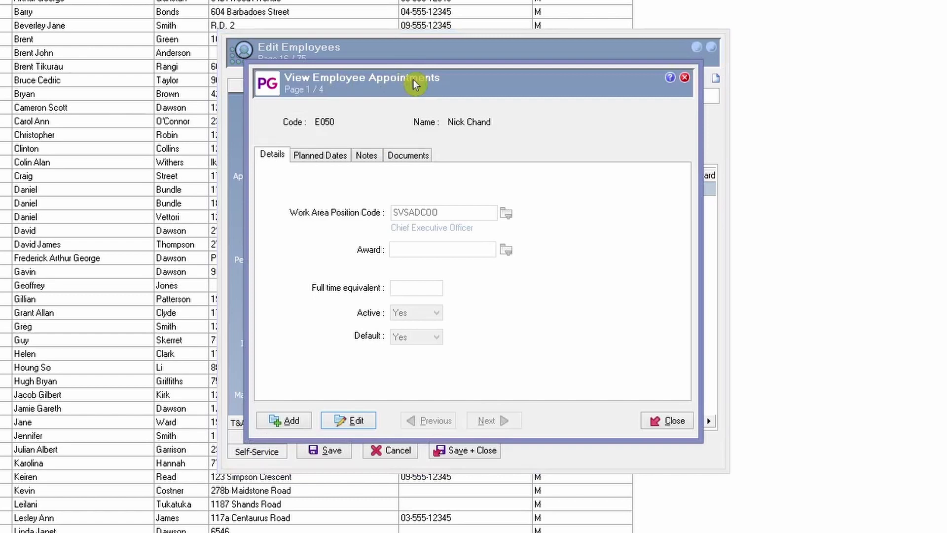
{"action": "key", "text": "alt+e"}
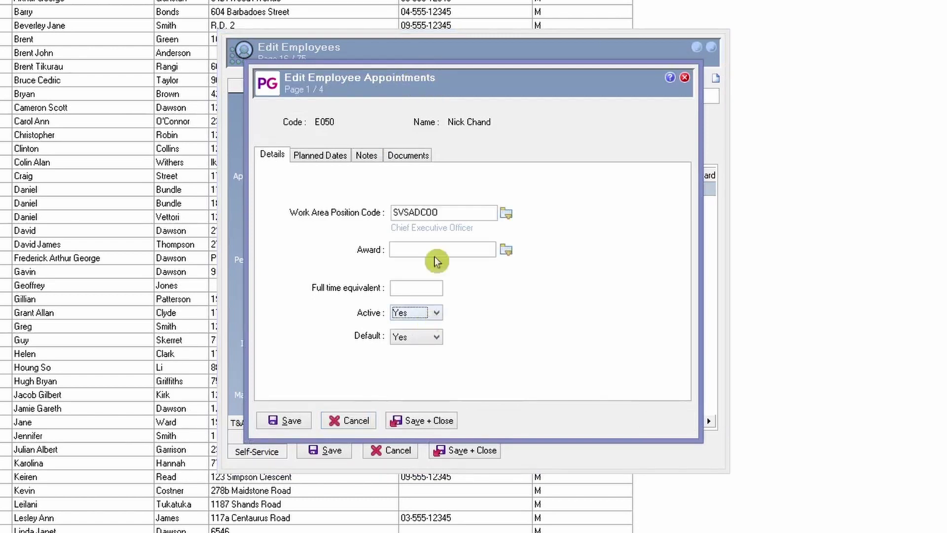
Step: Check the Active and Default settings of the Chief Executive Officer appointment
{"action": "left_click", "coordinate": [434, 315]}
{"action": "left_click", "coordinate": [424, 326]}
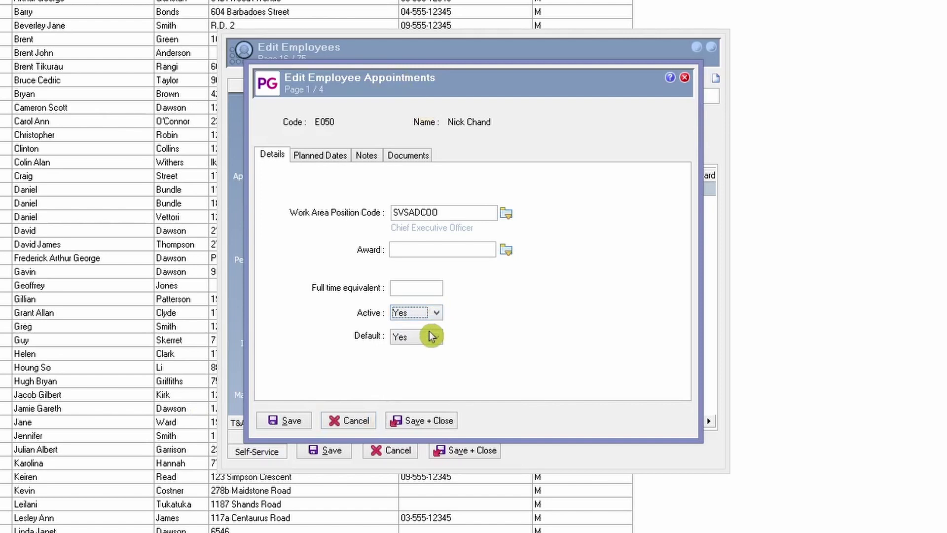
{"action": "left_click", "coordinate": [430, 336]}
{"action": "left_click", "coordinate": [430, 337]}
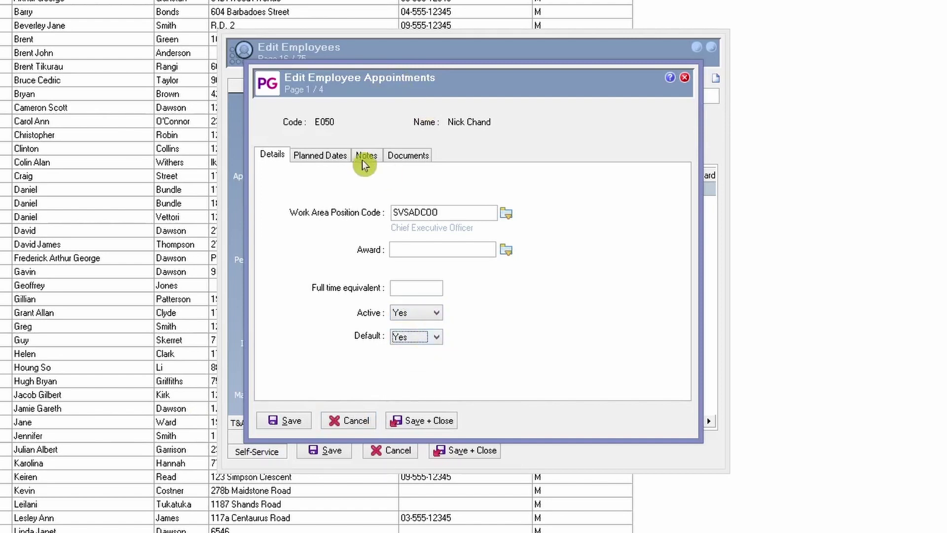
Step: Try 10/04/2022 as the appointment's commencement date in the planned dates, and leave the field cleared
{"action": "left_click", "coordinate": [338, 160]}
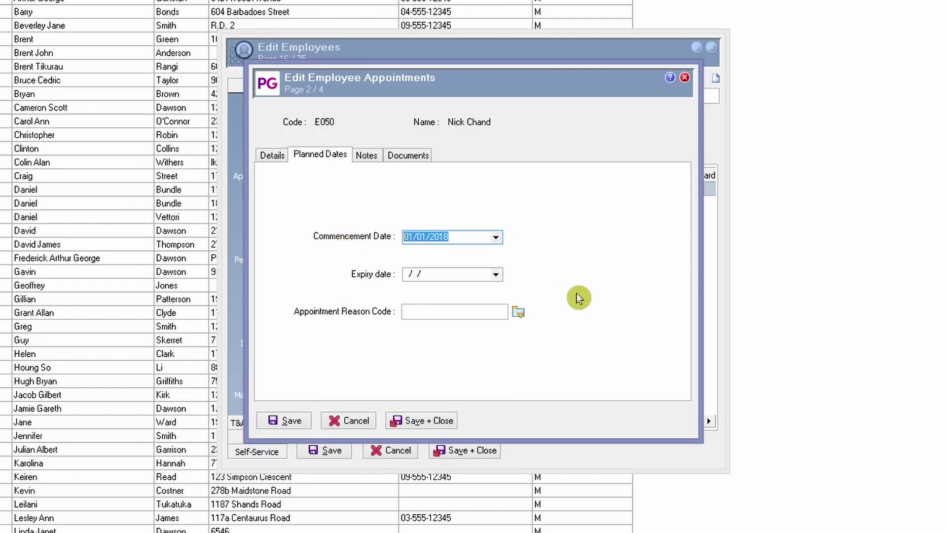
{"action": "key", "text": "Delete"}
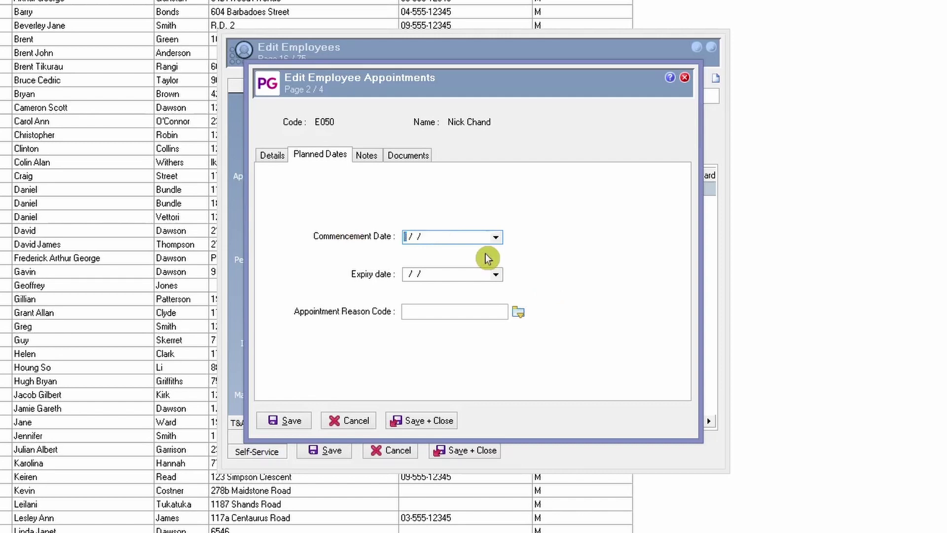
{"action": "type", "text": "10/04/2022"}
{"action": "double_click", "coordinate": [431, 238]}
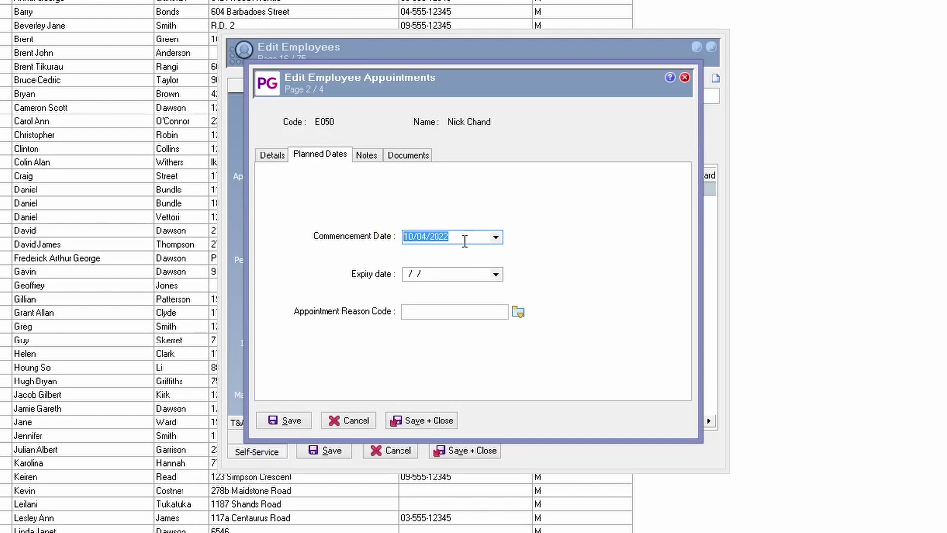
{"action": "left_click", "coordinate": [472, 237]}
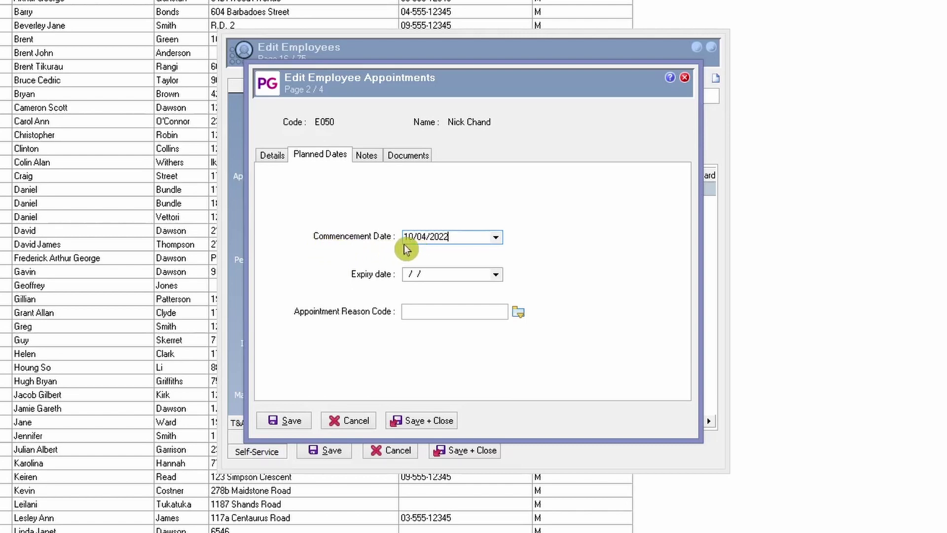
{"action": "double_click", "coordinate": [469, 239]}
{"action": "key", "text": "Delete"}
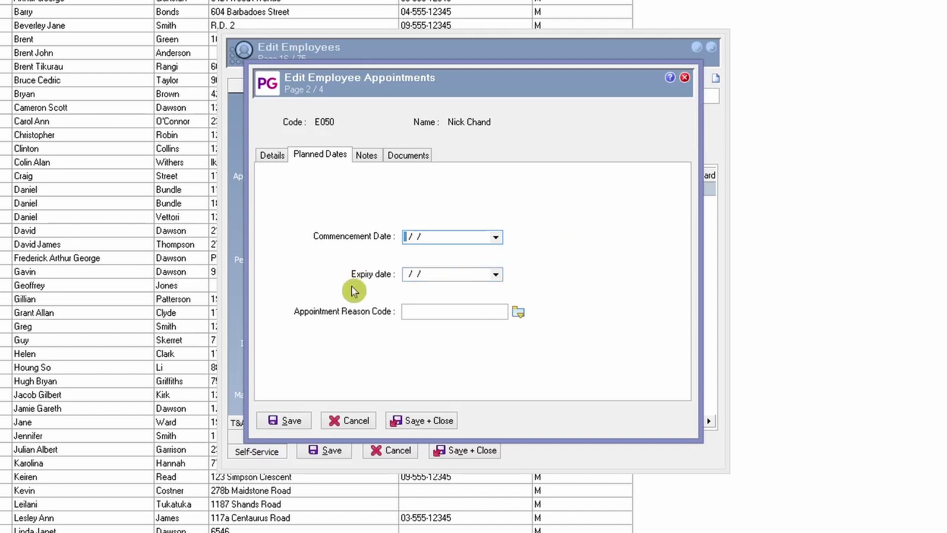
Step: Try 10/04/2022 and 01/04/2022 as the appointment's expiry date
{"action": "left_click", "coordinate": [480, 279]}
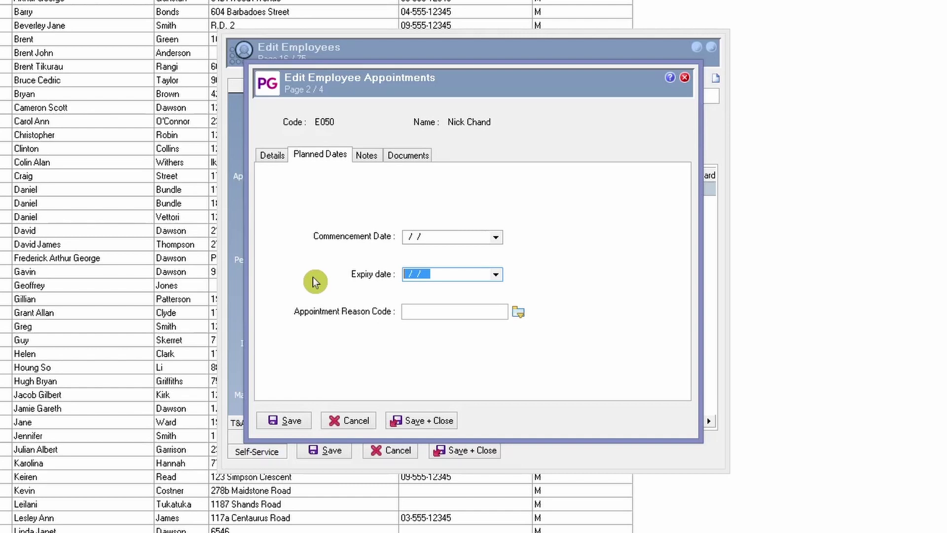
{"action": "type", "text": "10/"}
{"action": "type", "text": "04/20"}
{"action": "type", "text": "22"}
{"action": "key", "text": "BackSpace"}
{"action": "key", "text": "BackSpace"}
{"action": "key", "text": "BackSpace"}
{"action": "key", "text": "BackSpace"}
{"action": "key", "text": "BackSpace"}
{"action": "key", "text": "BackSpace"}
{"action": "key", "text": "BackSpace"}
{"action": "key", "text": "BackSpace"}
{"action": "type", "text": "01/04/2022"}
{"action": "left_click_drag", "start_coordinate": [449, 275], "coordinate": [397, 279]}
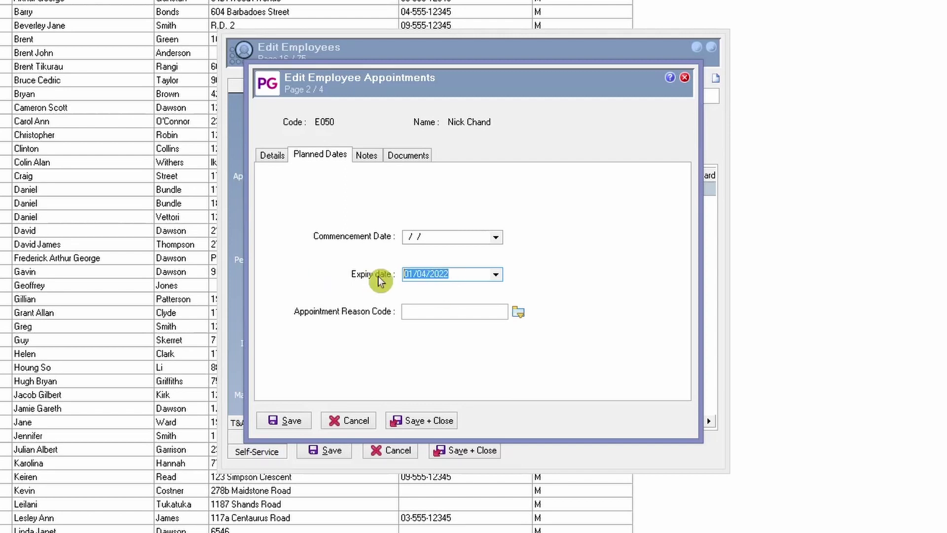
Step: Replace the appointment's expiry date with 10/04/2022 and clear the field again
{"action": "key", "text": "Delete"}
{"action": "type", "text": "10/04/2022"}
{"action": "left_click_drag", "start_coordinate": [414, 274], "coordinate": [400, 274]}
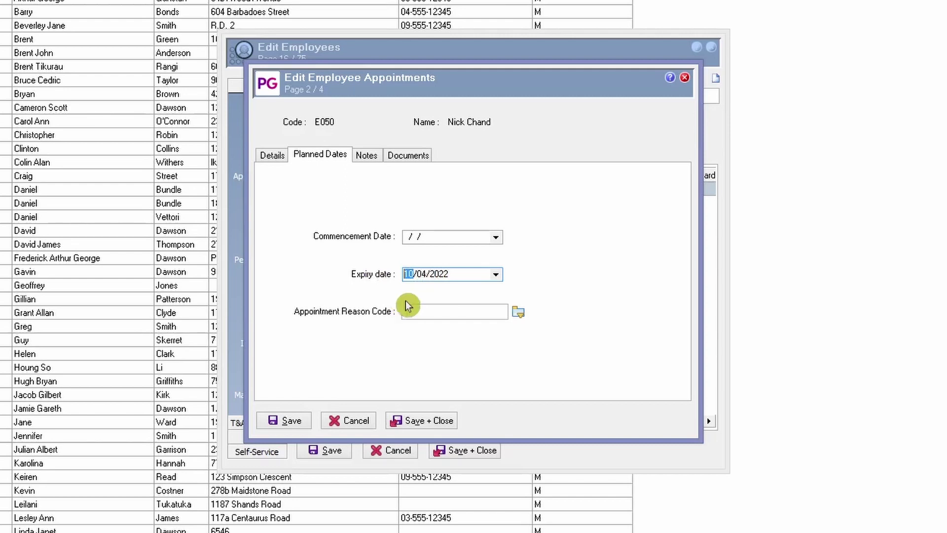
{"action": "left_click_drag", "start_coordinate": [450, 275], "coordinate": [370, 274]}
{"action": "key", "text": "Delete"}
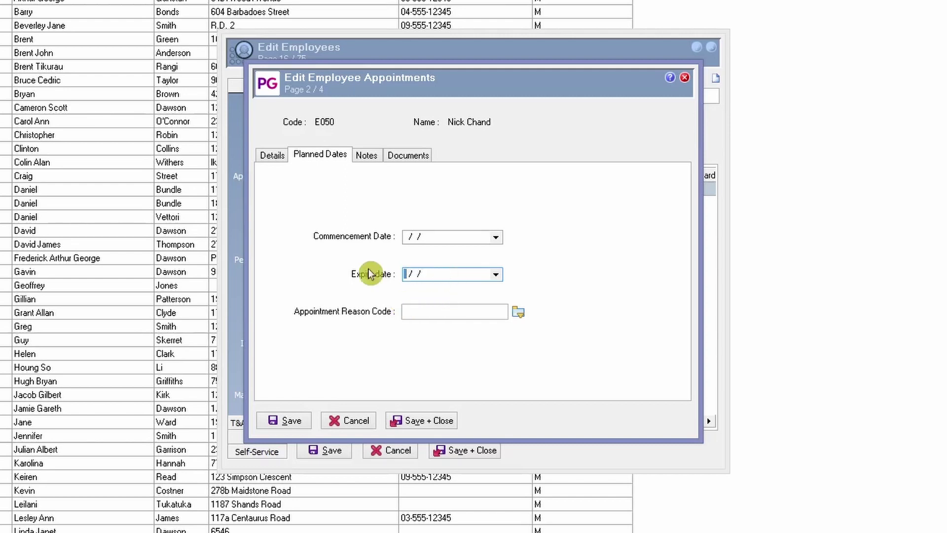
Step: Review the appointment's details and planned dates beside the appointments list, and save and close the appointment
{"action": "left_click_drag", "start_coordinate": [444, 85], "coordinate": [434, 239]}
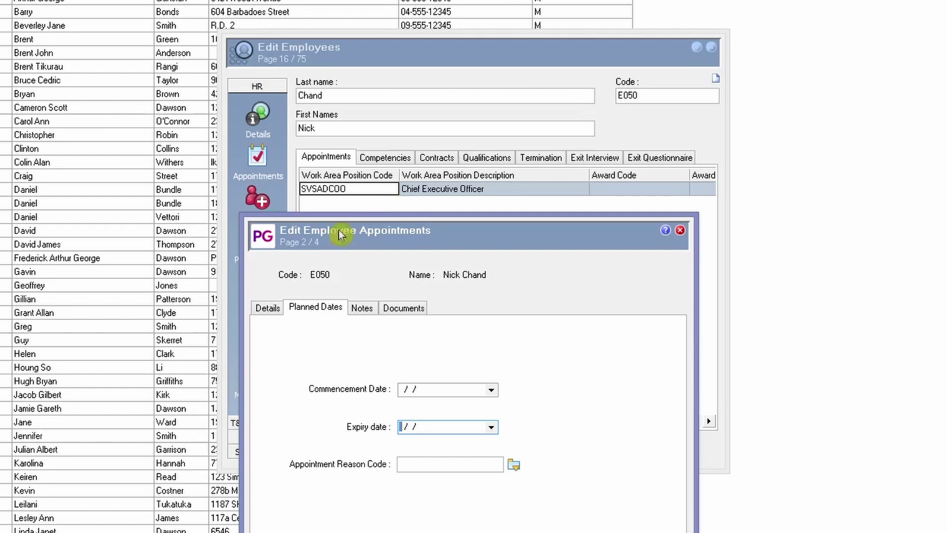
{"action": "left_click", "coordinate": [269, 309]}
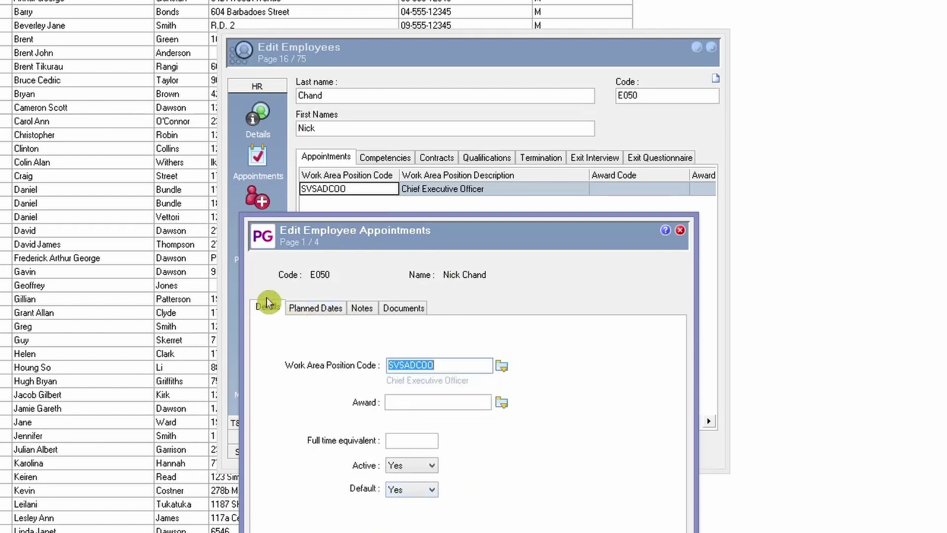
{"action": "left_click", "coordinate": [314, 306]}
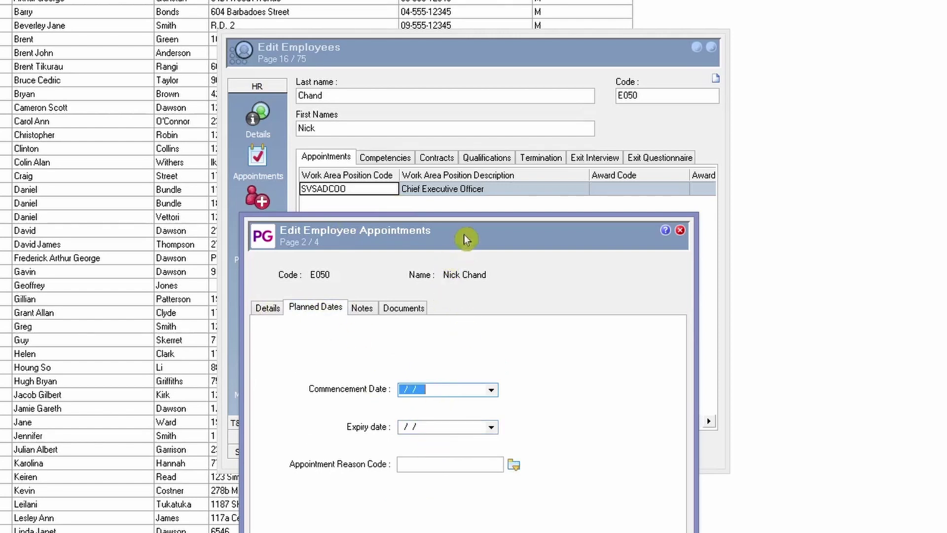
{"action": "left_click_drag", "start_coordinate": [463, 240], "coordinate": [476, 165]}
{"action": "left_click", "coordinate": [432, 499]}
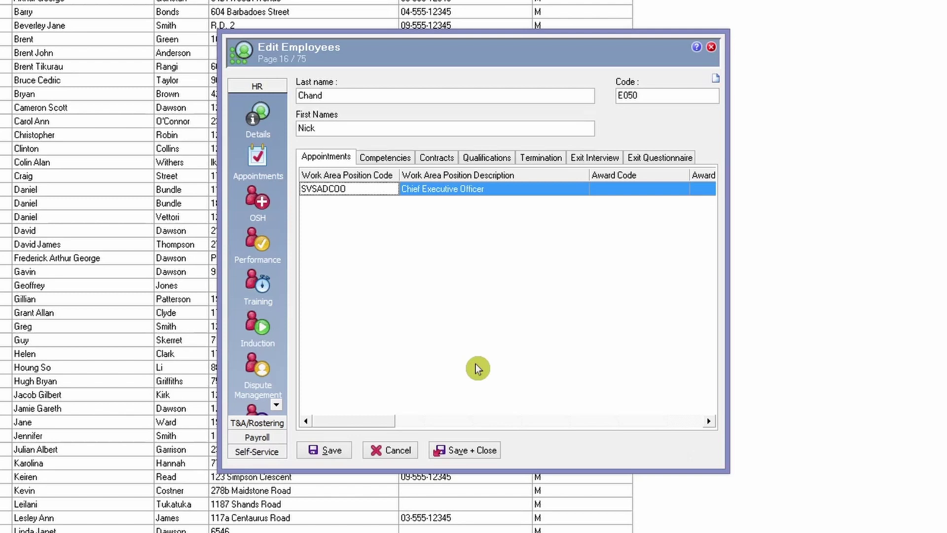
Step: Highlight the employee's code without changing it and return to the Payroll section of the record
{"action": "left_click", "coordinate": [656, 97]}
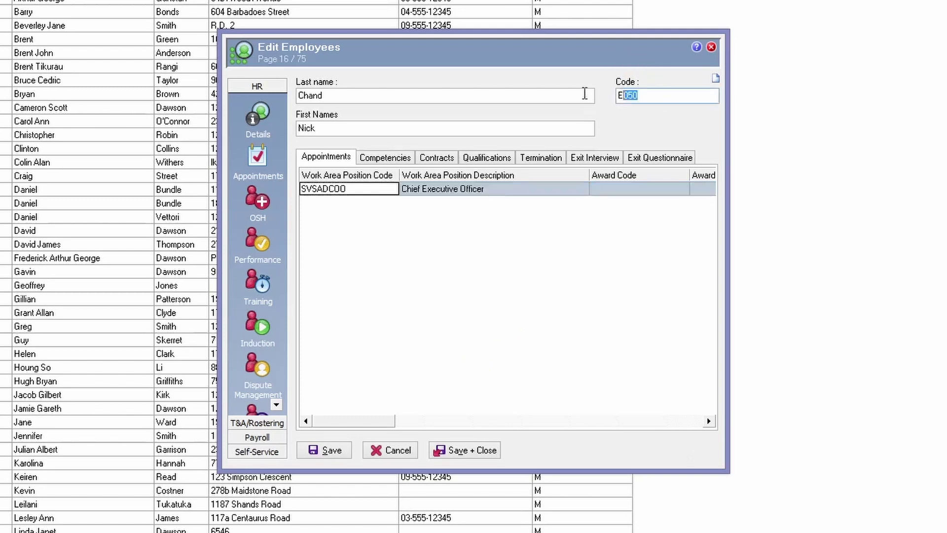
{"action": "left_click", "coordinate": [670, 94]}
{"action": "left_click_drag", "start_coordinate": [670, 95], "coordinate": [524, 94]}
{"action": "left_click", "coordinate": [258, 436]}
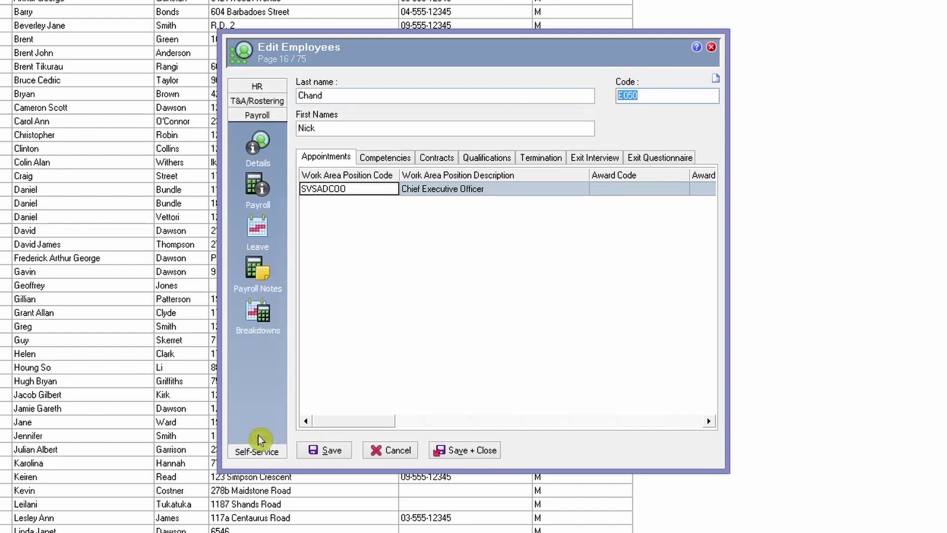
{"action": "left_click", "coordinate": [668, 96]}
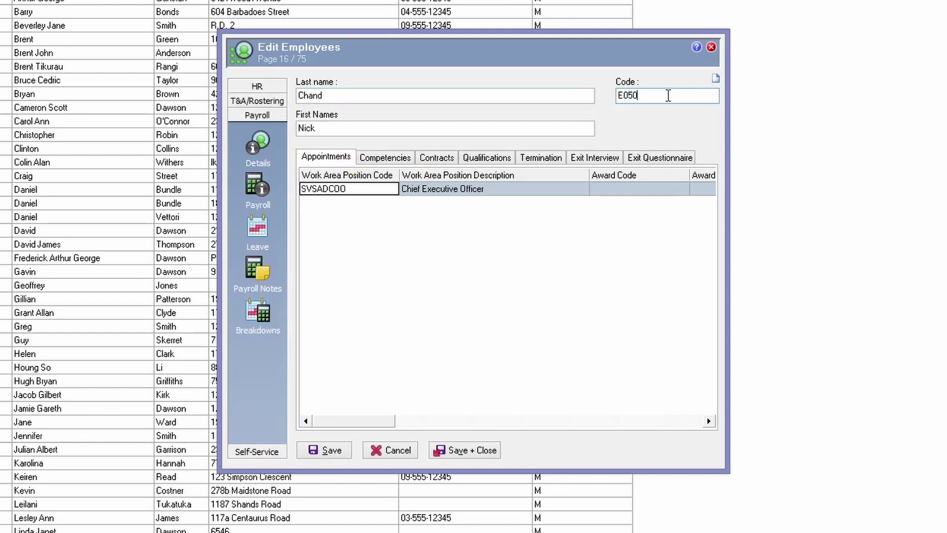
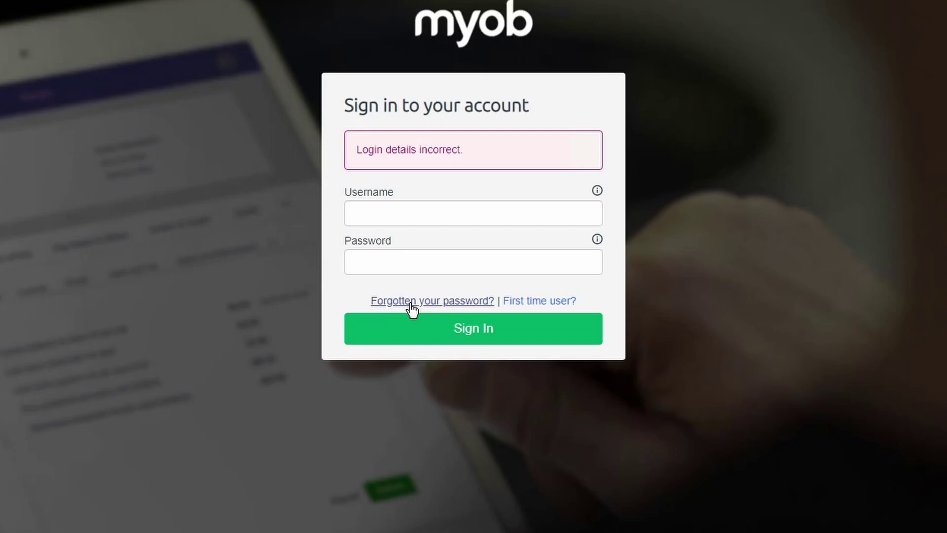
{"action": "left_click", "coordinate": [417, 296]}
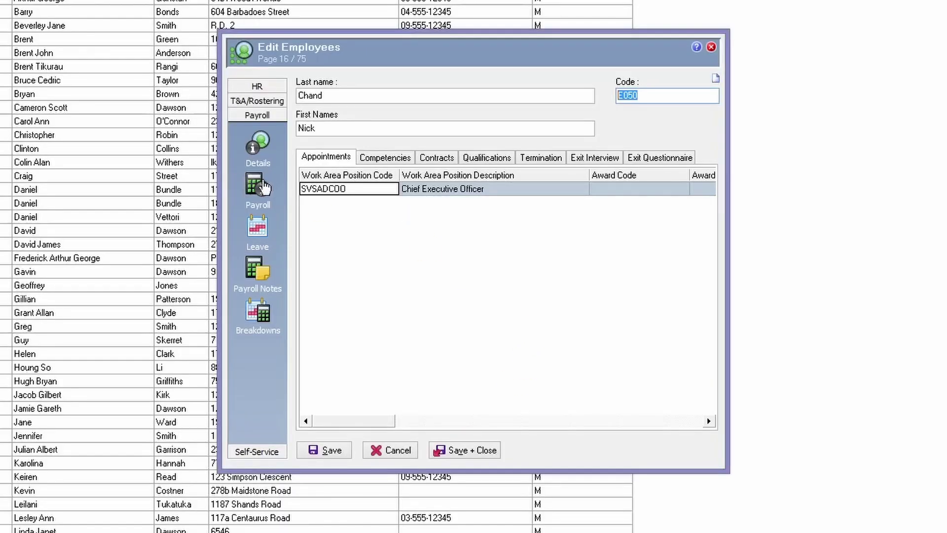
Step: Open the Self-Service settings within the employee's payroll details
{"action": "left_click", "coordinate": [257, 145]}
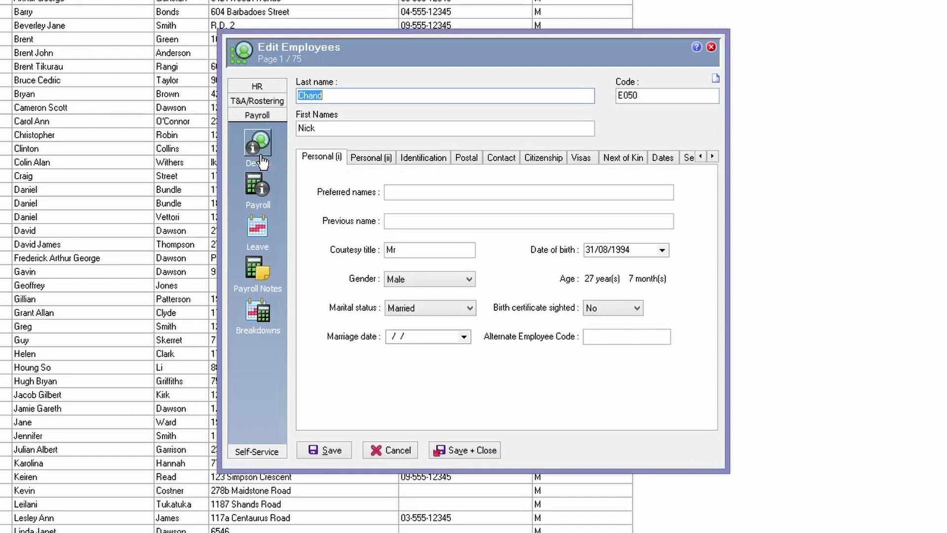
{"action": "left_click", "coordinate": [711, 158]}
{"action": "left_click", "coordinate": [711, 158]}
{"action": "left_click", "coordinate": [623, 165]}
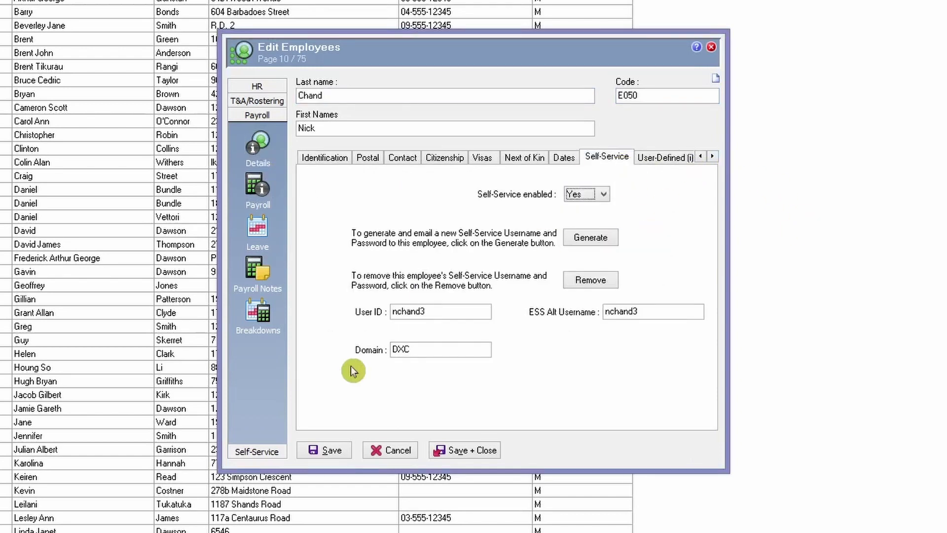
Step: Copy the employee's User ID, clear the field, restore the copied value and save the record
{"action": "double_click", "coordinate": [437, 312]}
{"action": "key", "text": "ctrl+c"}
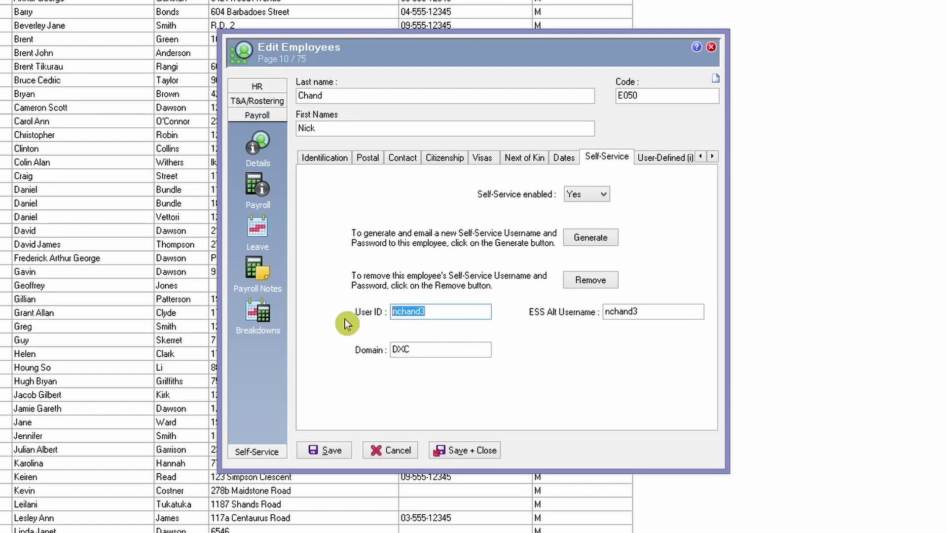
{"action": "key", "text": "Delete"}
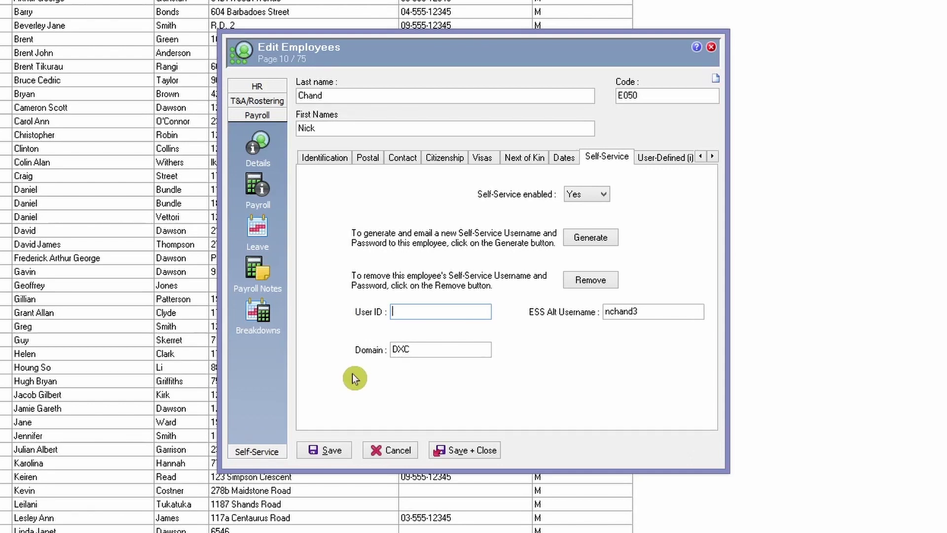
{"action": "key", "text": "ctrl+v"}
{"action": "key", "text": "ctrl+a"}
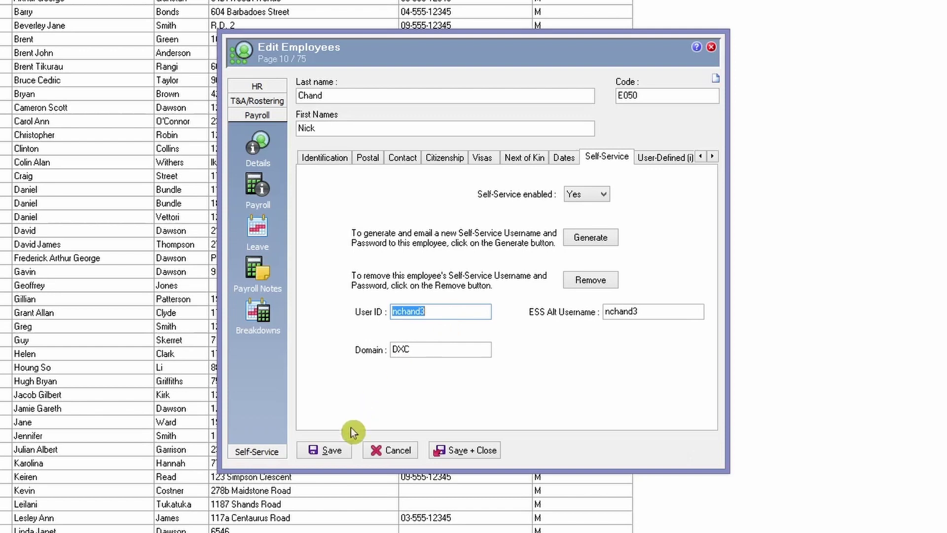
{"action": "left_click", "coordinate": [327, 450]}
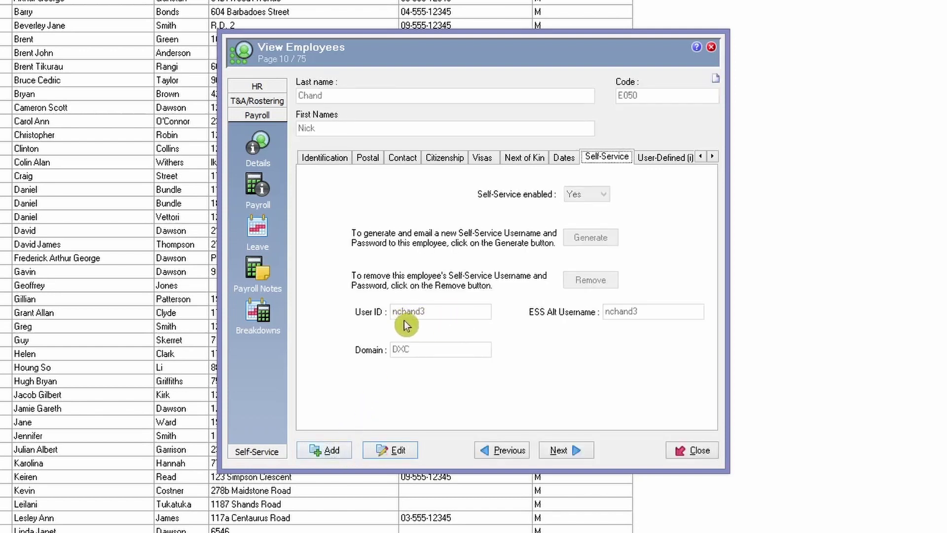
Step: Close the employee record and try adding the User ID column to the employee list
{"action": "left_click_drag", "start_coordinate": [480, 52], "coordinate": [470, 77]}
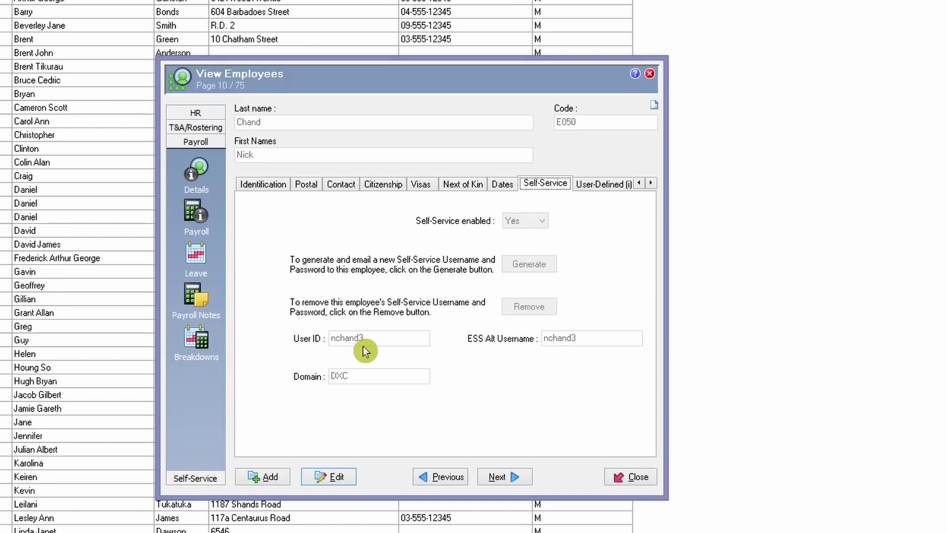
{"action": "left_click", "coordinate": [638, 477]}
{"action": "right_click", "coordinate": [663, 158]}
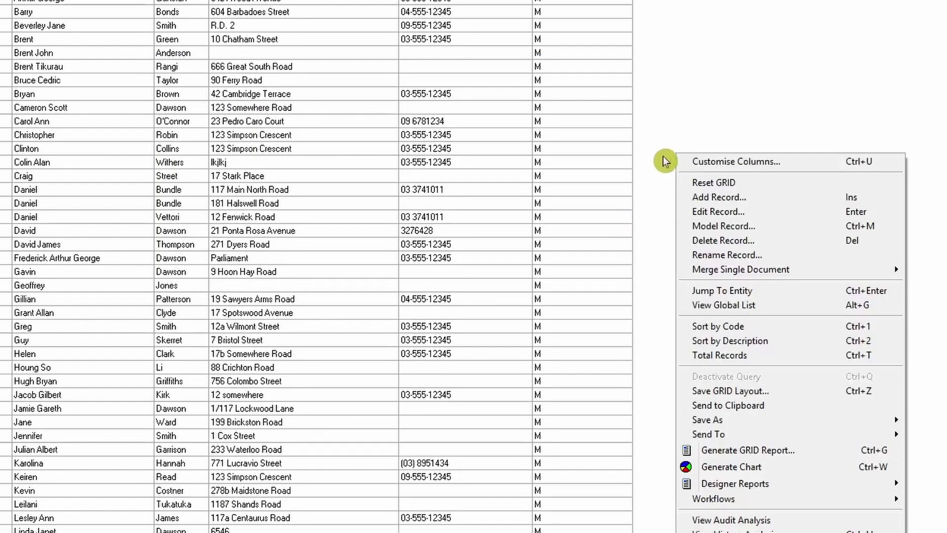
{"action": "left_click", "coordinate": [735, 166]}
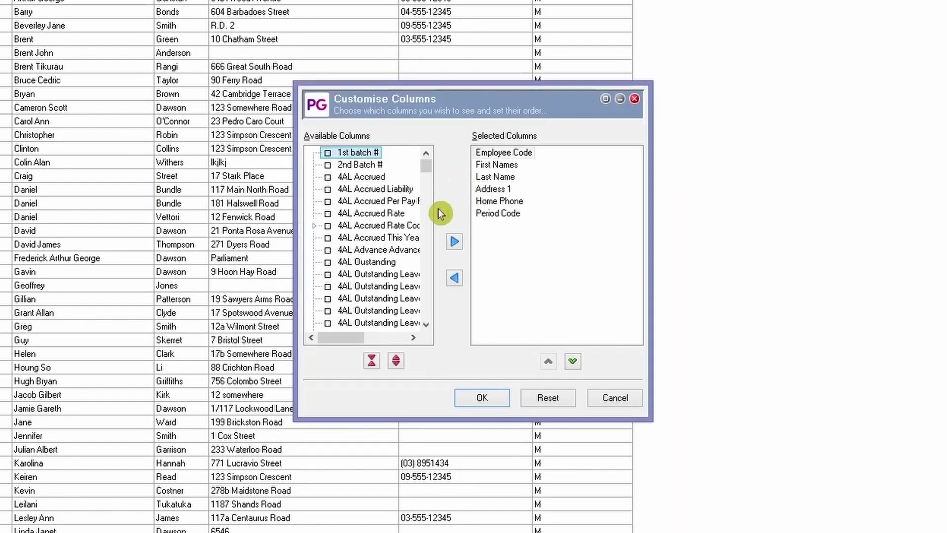
{"action": "key", "text": "End"}
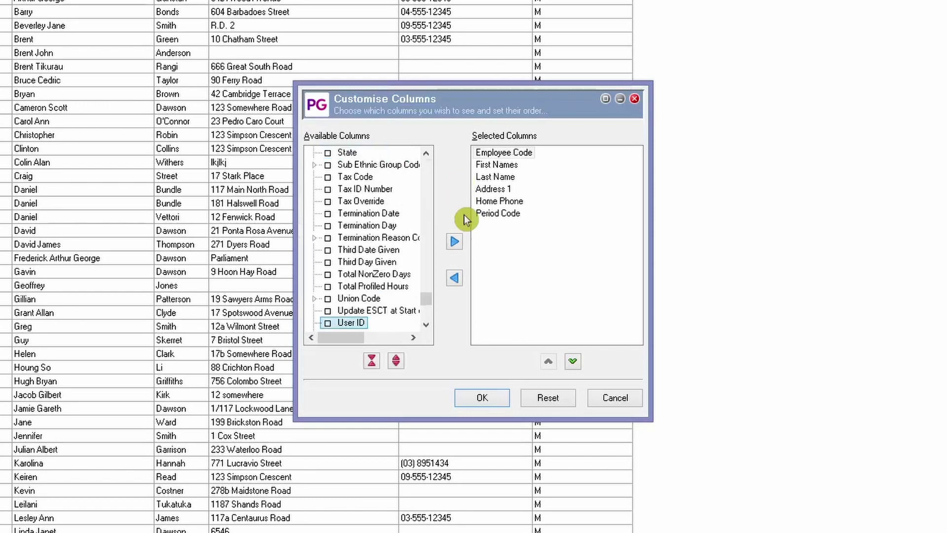
{"action": "left_click", "coordinate": [328, 323]}
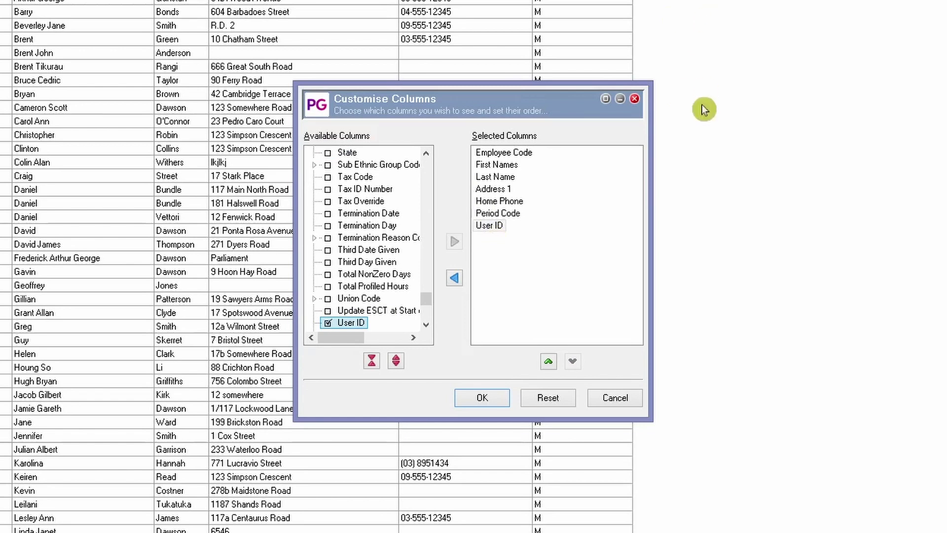
{"action": "left_click", "coordinate": [629, 399]}
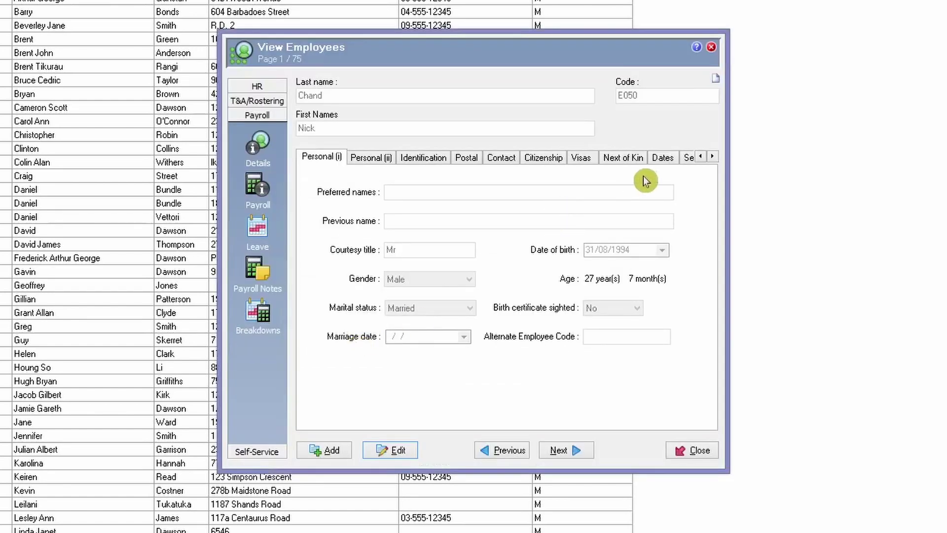
Step: Review the Domain field in the reopened employee's Self-Service settings in edit mode, and save the record
{"action": "left_click", "coordinate": [690, 157]}
{"action": "left_click_drag", "start_coordinate": [556, 42], "coordinate": [544, 64]}
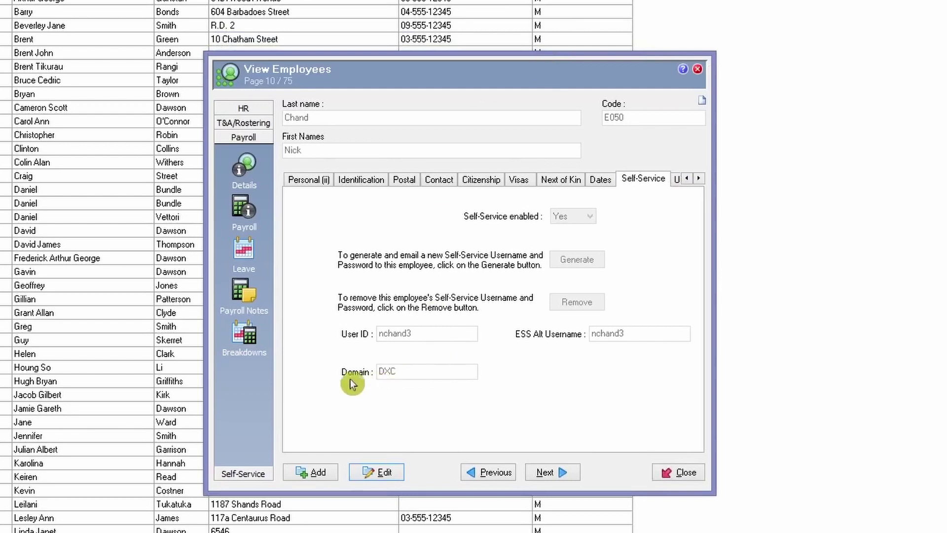
{"action": "double_click", "coordinate": [425, 377]}
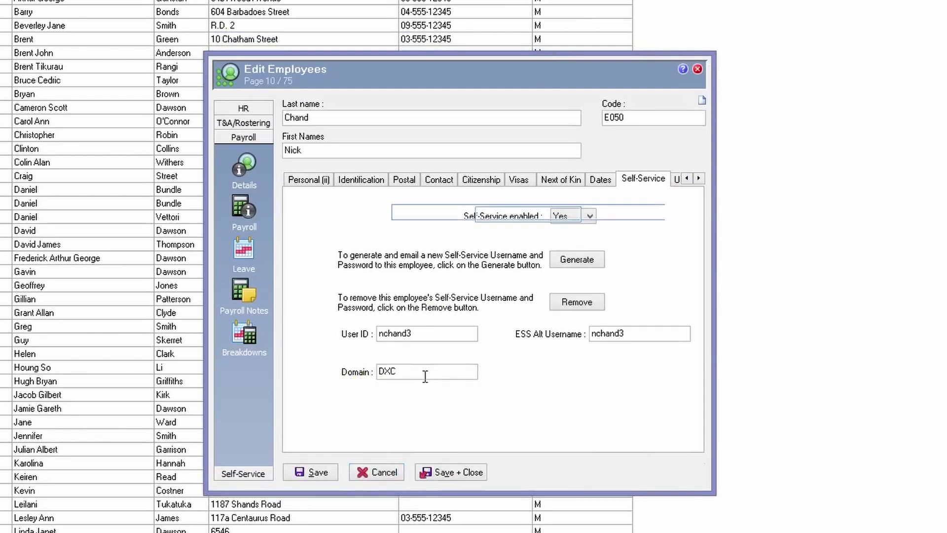
{"action": "left_click", "coordinate": [425, 376]}
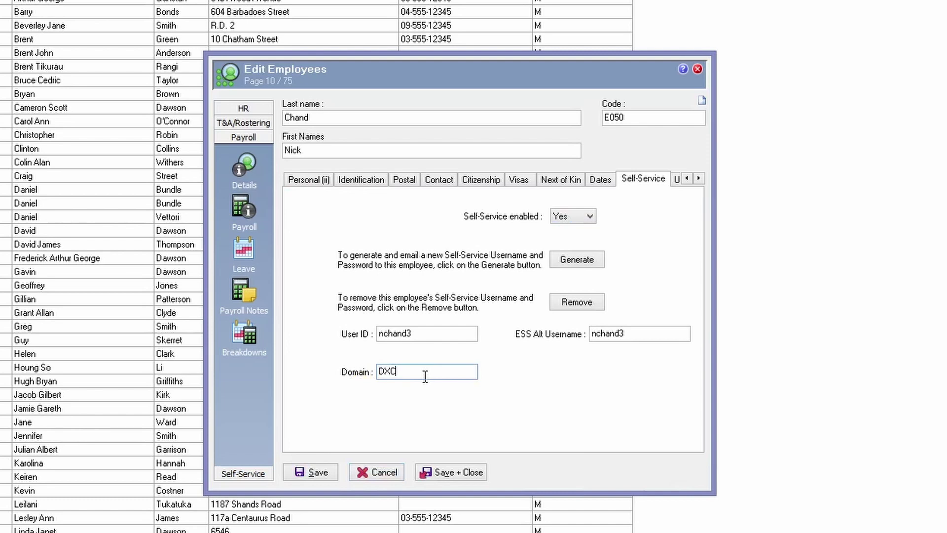
{"action": "left_click_drag", "start_coordinate": [426, 377], "coordinate": [346, 368]}
{"action": "left_click", "coordinate": [421, 370]}
{"action": "left_click", "coordinate": [338, 469]}
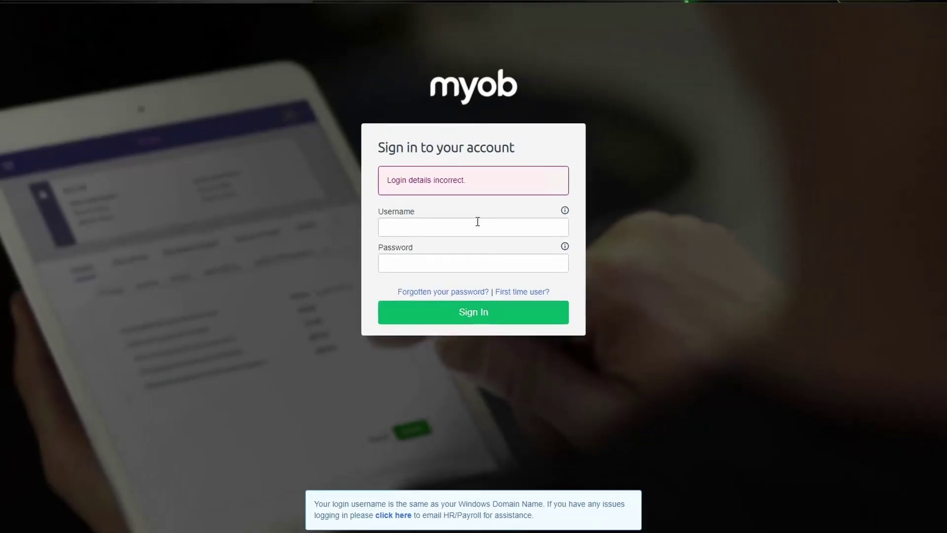
Step: Switch to the Self-Service page in the browser, fill in the stored username and account password, and sign in
{"action": "left_click", "coordinate": [478, 225]}
{"action": "left_click", "coordinate": [440, 253]}
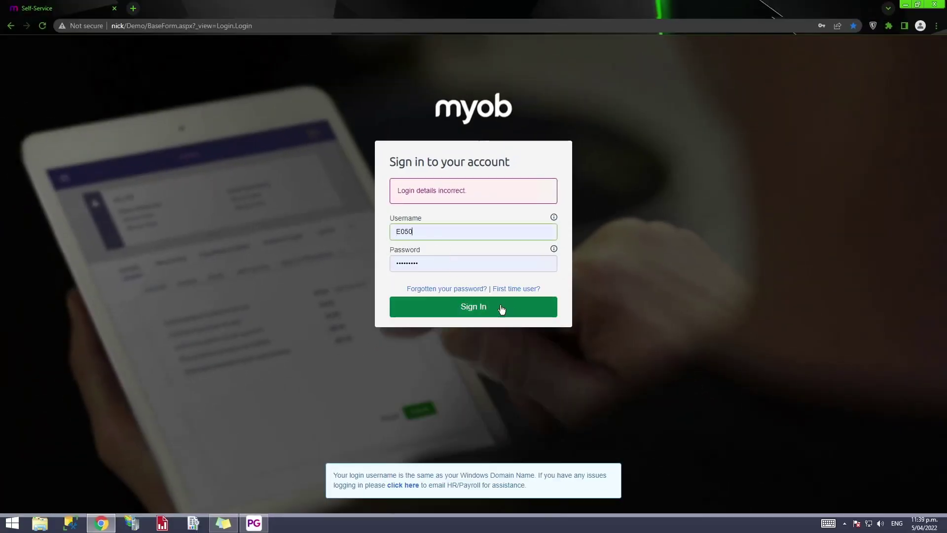
{"action": "left_click", "coordinate": [501, 311]}
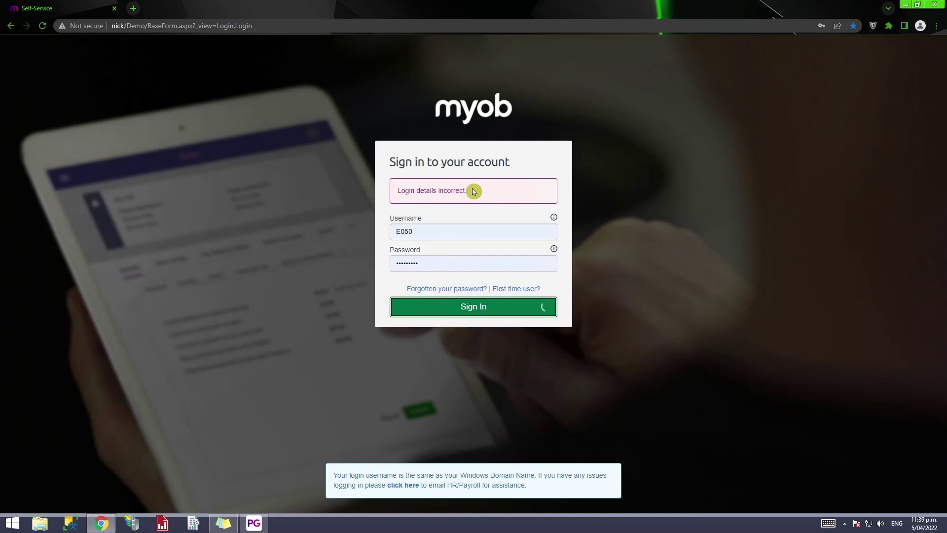